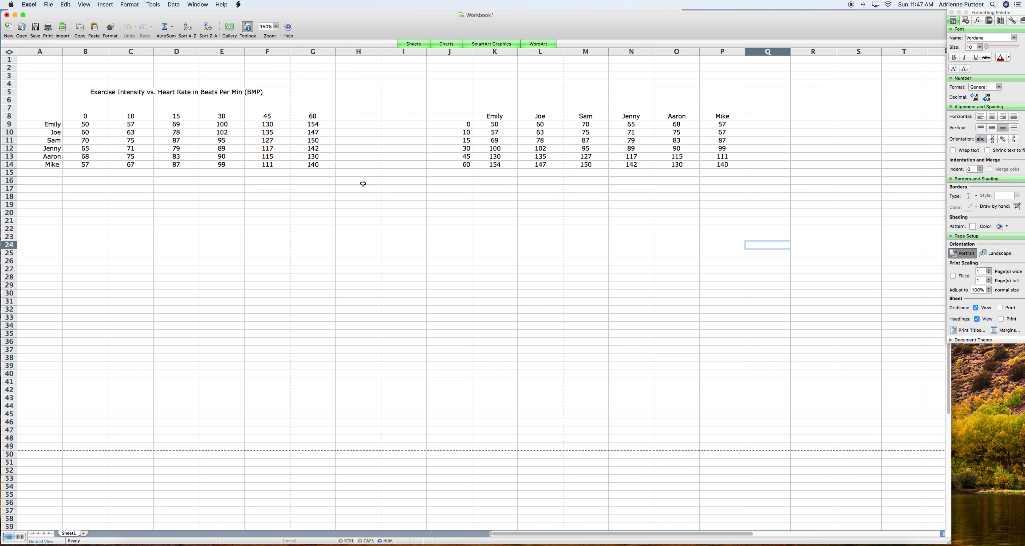
From Insert > Chart, show the X Y (Scatter) thumbnails and pick Straight Marked Scatter.
{"action": "left_click", "coordinate": [106, 5]}
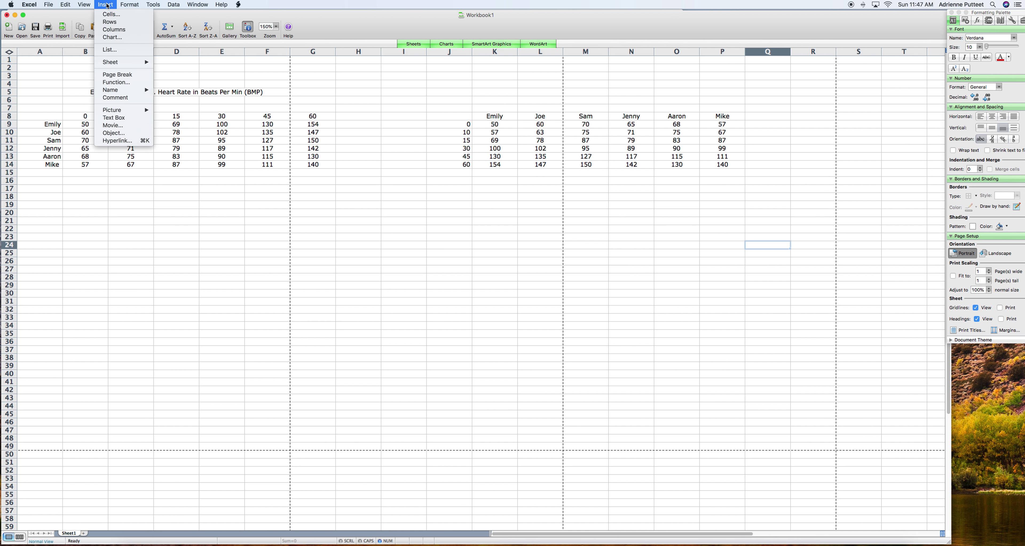
{"action": "left_click", "coordinate": [114, 37]}
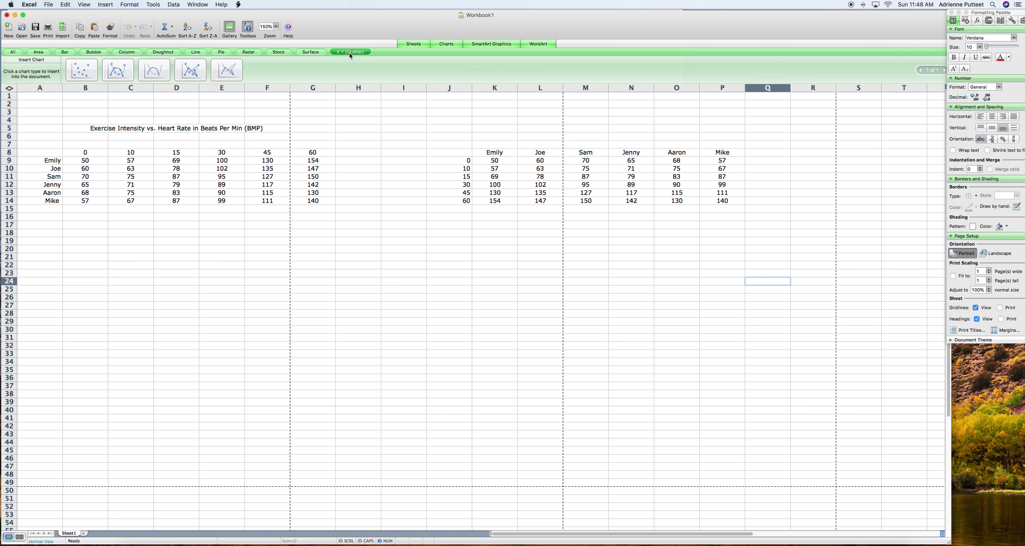
{"action": "left_click", "coordinate": [202, 78]}
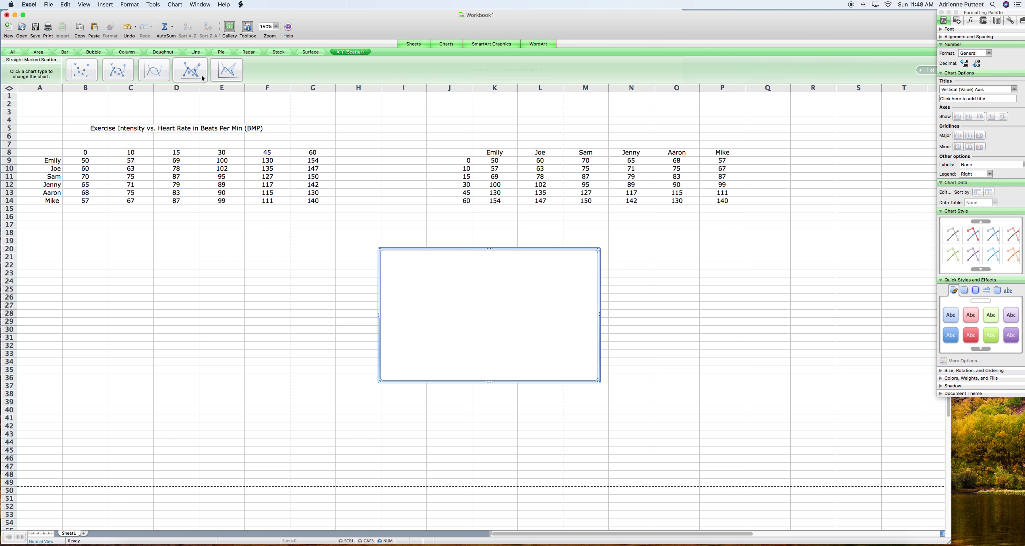
Insert an empty Straight Marked Scatter chart and enlarge it beneath the left table across columns A–G.
{"action": "left_click", "coordinate": [203, 79]}
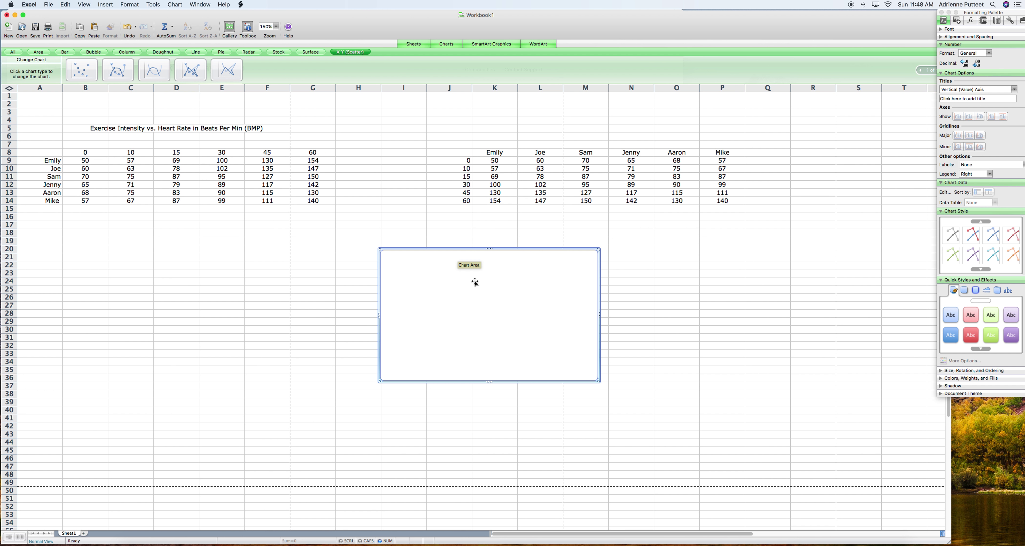
{"action": "left_click_drag", "start_coordinate": [475, 283], "coordinate": [116, 244]}
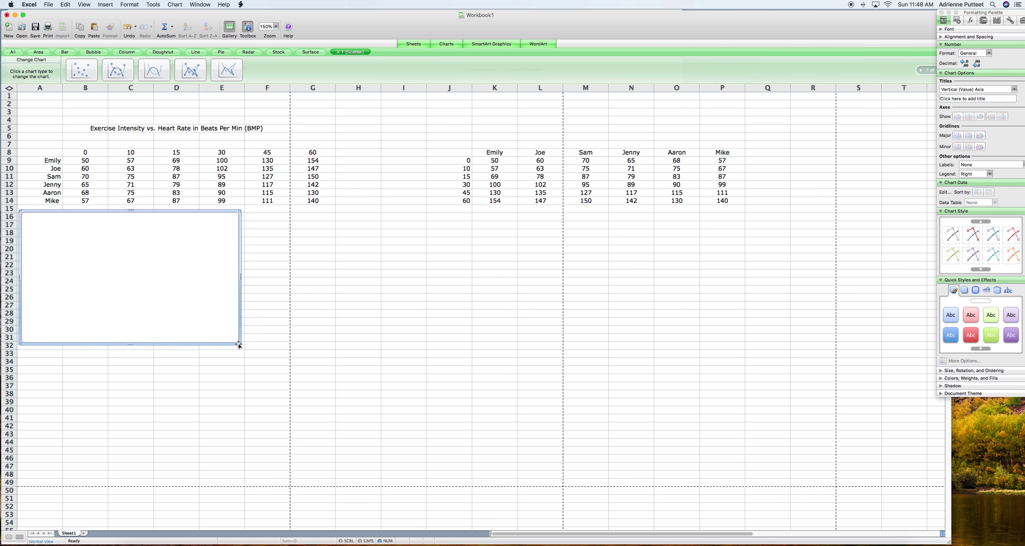
{"action": "left_click_drag", "start_coordinate": [238, 343], "coordinate": [336, 375]}
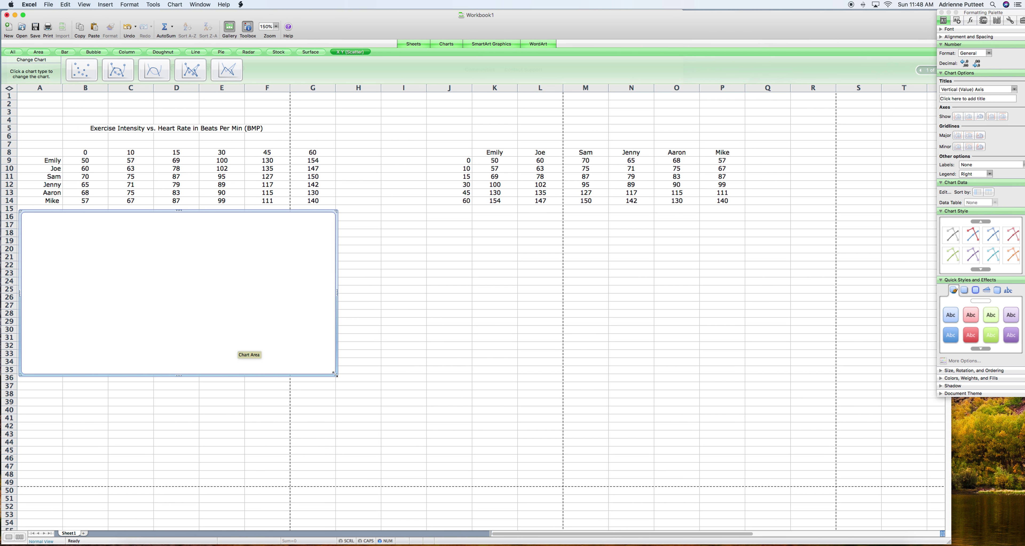
{"action": "right_click", "coordinate": [218, 341]}
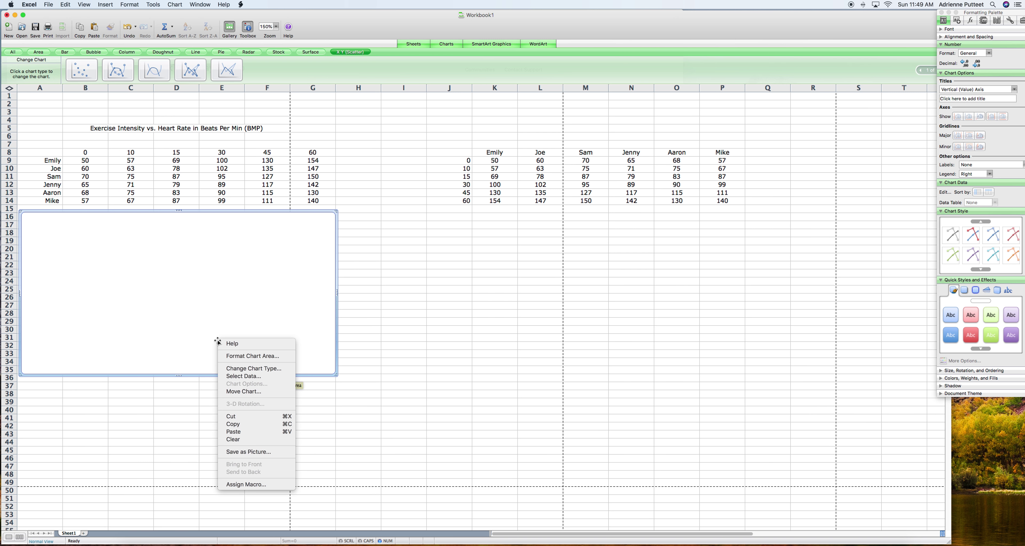
Set the chart's data range to A8:G14 so it plots six heart-rate lines.
{"action": "left_click", "coordinate": [232, 377]}
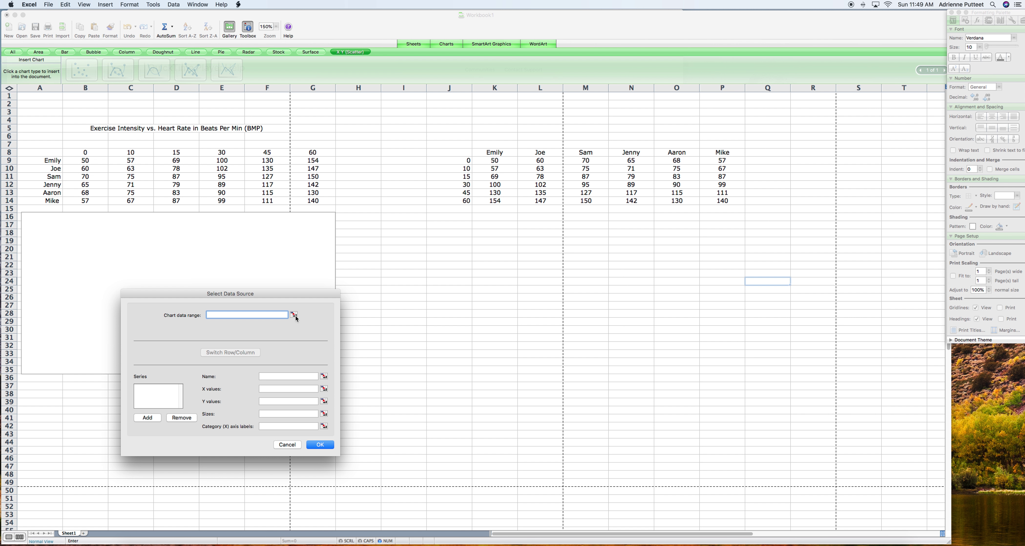
{"action": "left_click", "coordinate": [295, 316]}
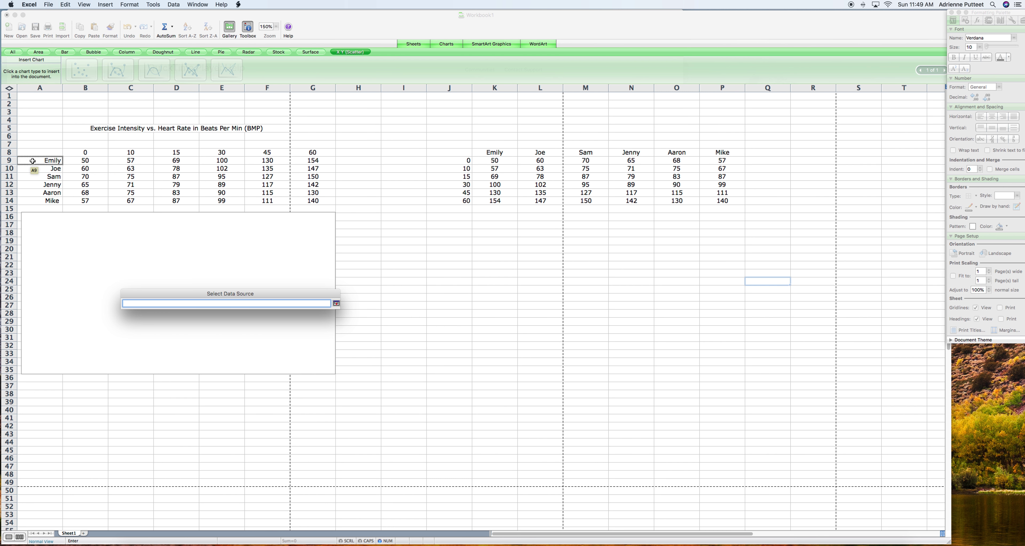
{"action": "left_click_drag", "start_coordinate": [32, 152], "coordinate": [309, 201]}
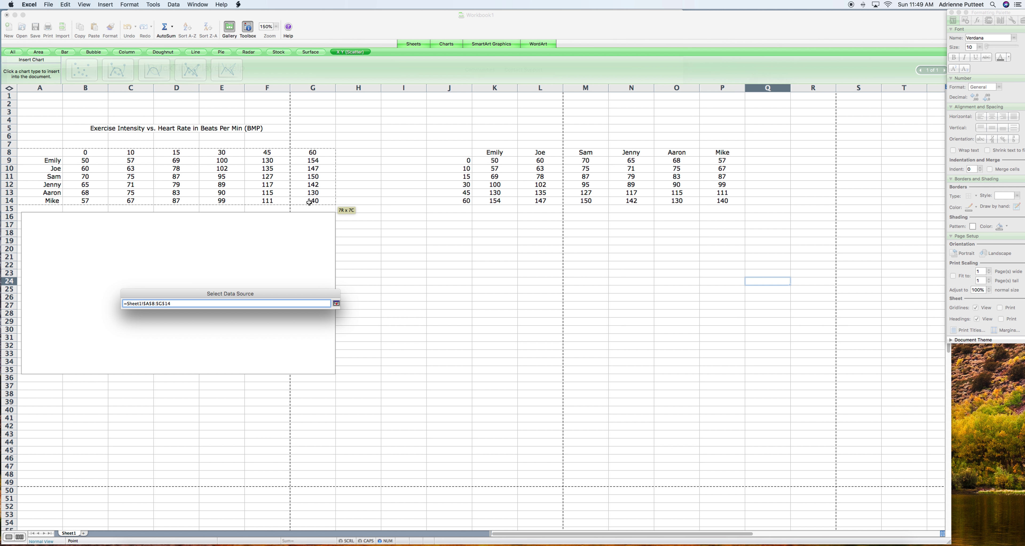
{"action": "left_click", "coordinate": [337, 304]}
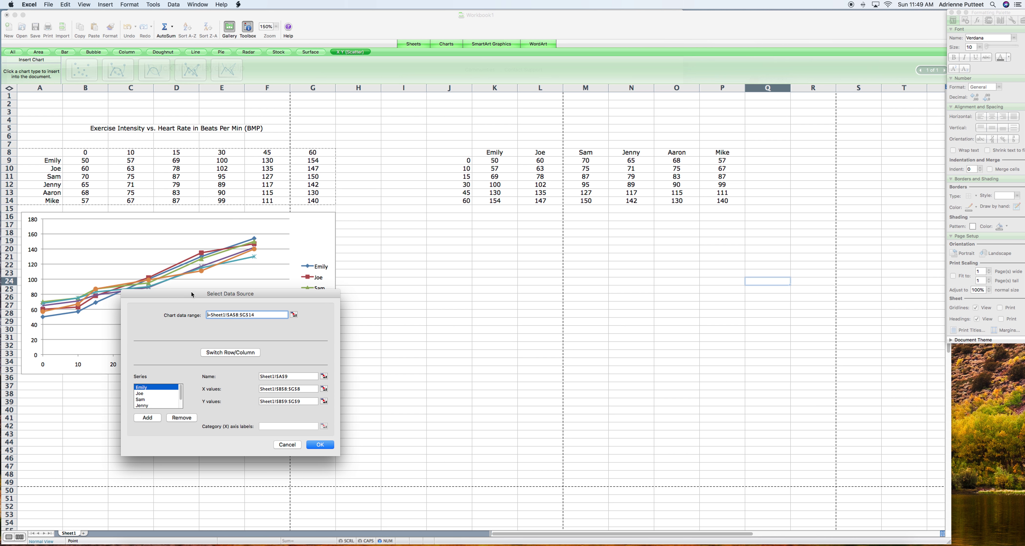
{"action": "left_click_drag", "start_coordinate": [191, 297], "coordinate": [422, 224]}
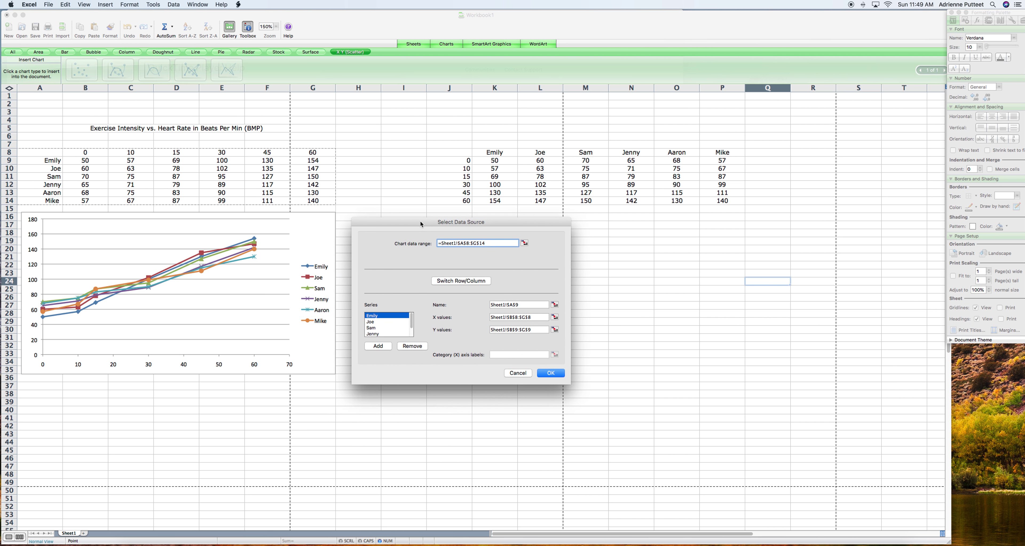
{"action": "left_click", "coordinate": [544, 375]}
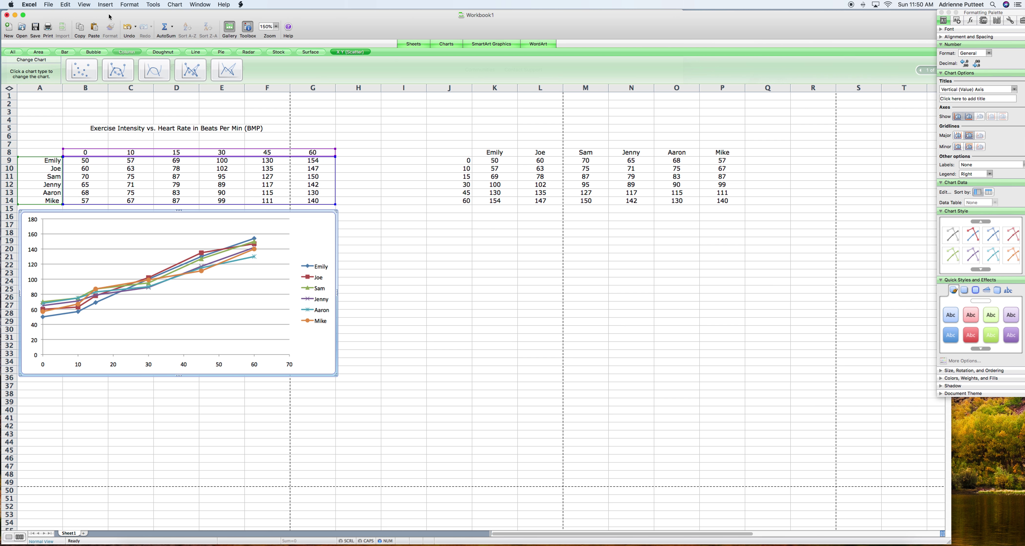
Insert a second Straight Marked Scatter chart under the right table, enlarged across columns J–P.
{"action": "left_click", "coordinate": [106, 4]}
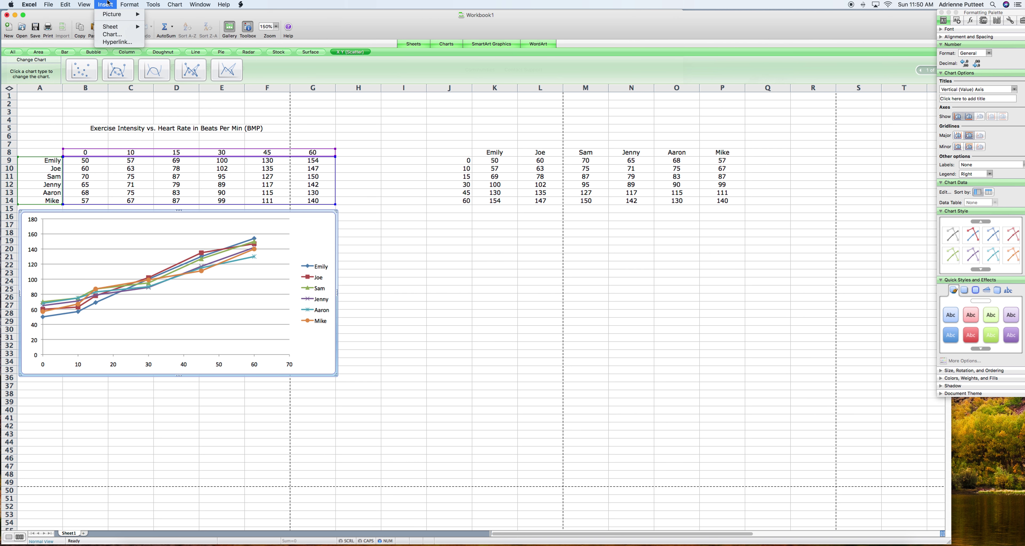
{"action": "left_click", "coordinate": [114, 36]}
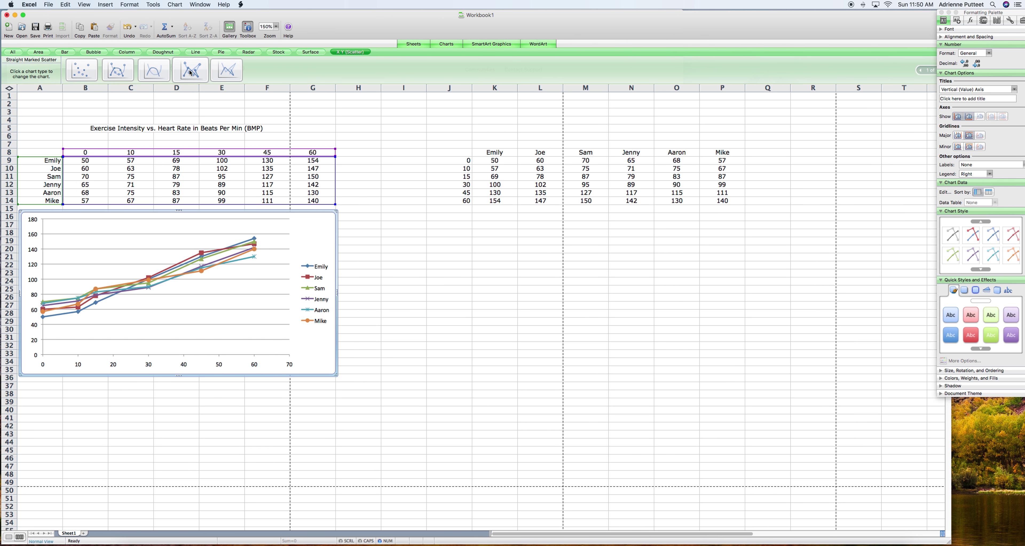
{"action": "left_click", "coordinate": [443, 289]}
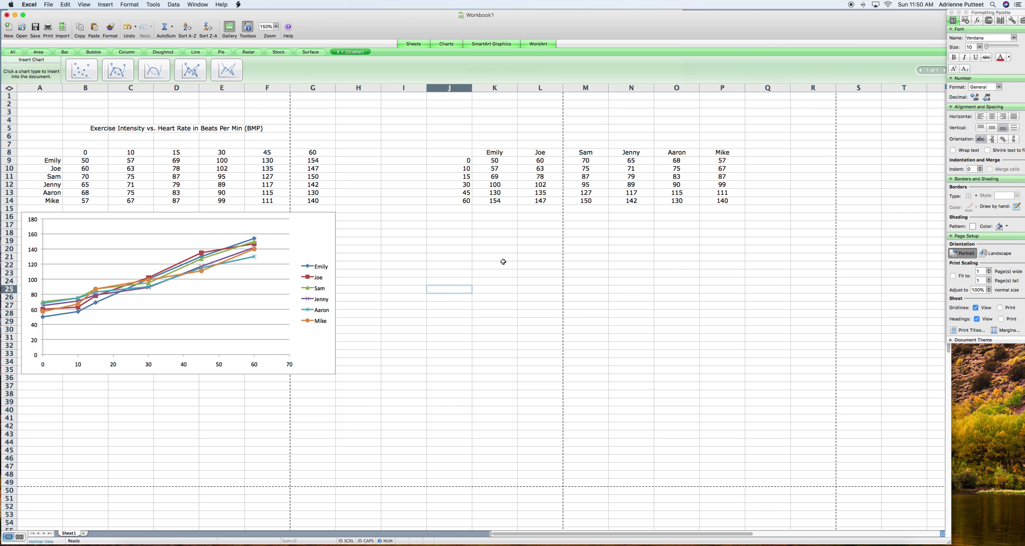
{"action": "left_click", "coordinate": [191, 70]}
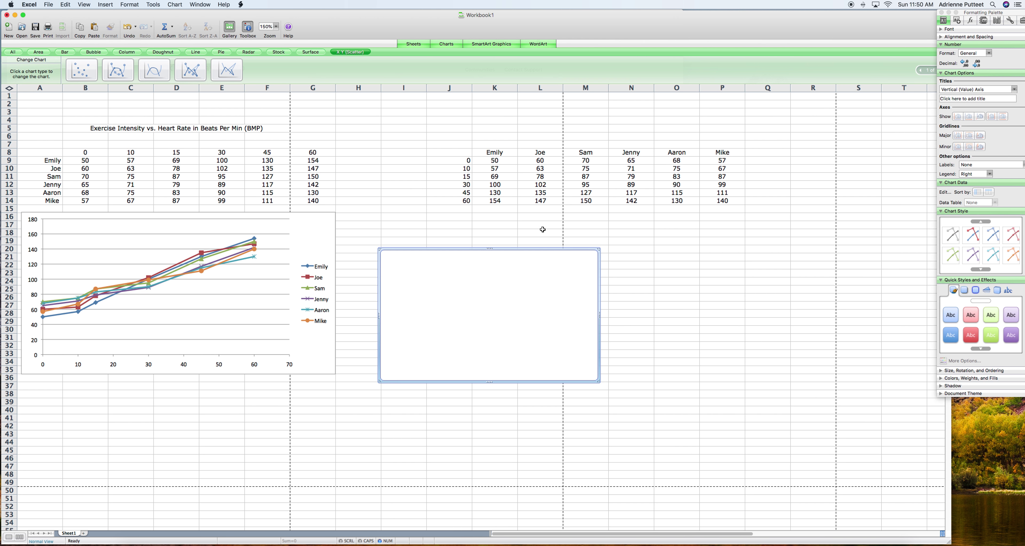
{"action": "left_click_drag", "start_coordinate": [553, 317], "coordinate": [602, 281]}
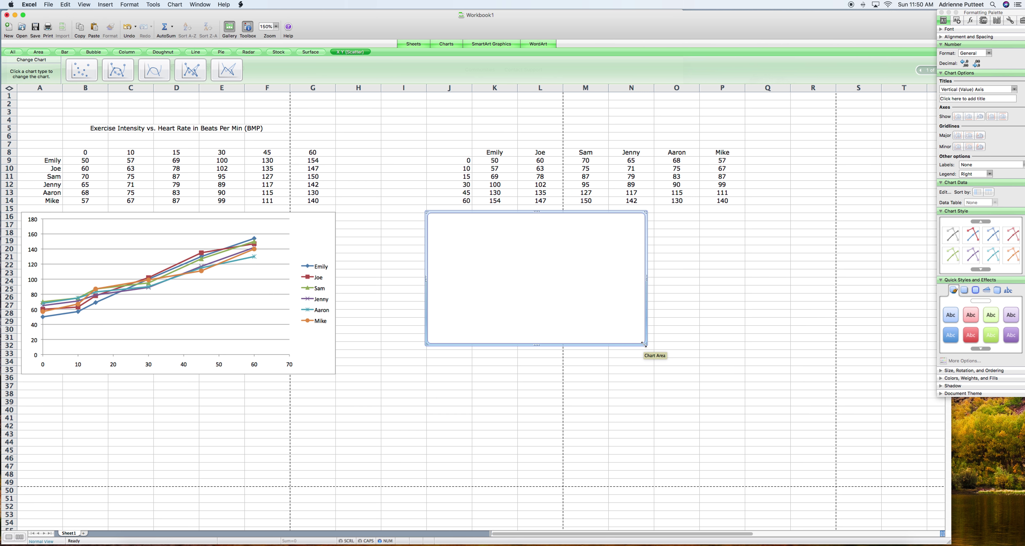
{"action": "left_click_drag", "start_coordinate": [643, 342], "coordinate": [746, 376]}
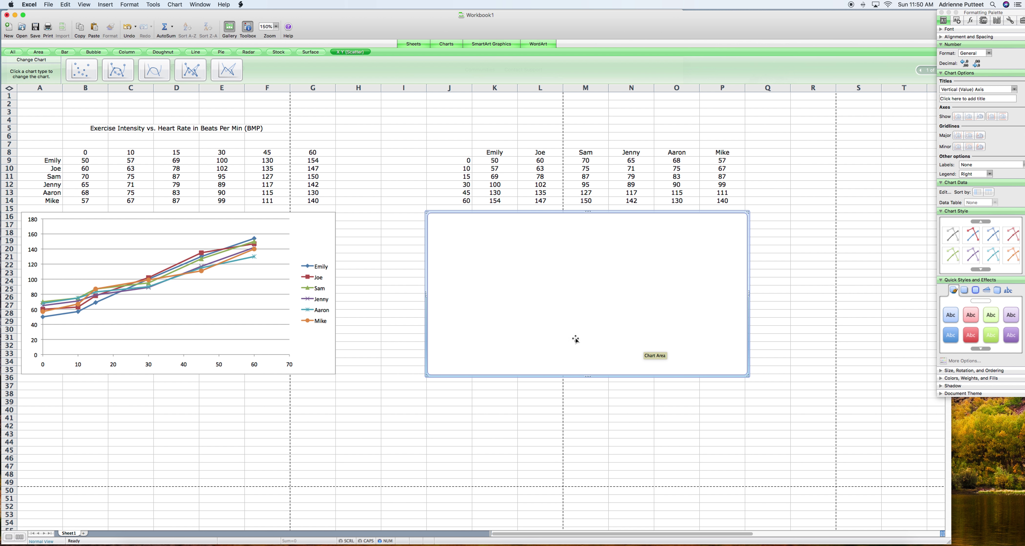
{"action": "right_click", "coordinate": [540, 333]}
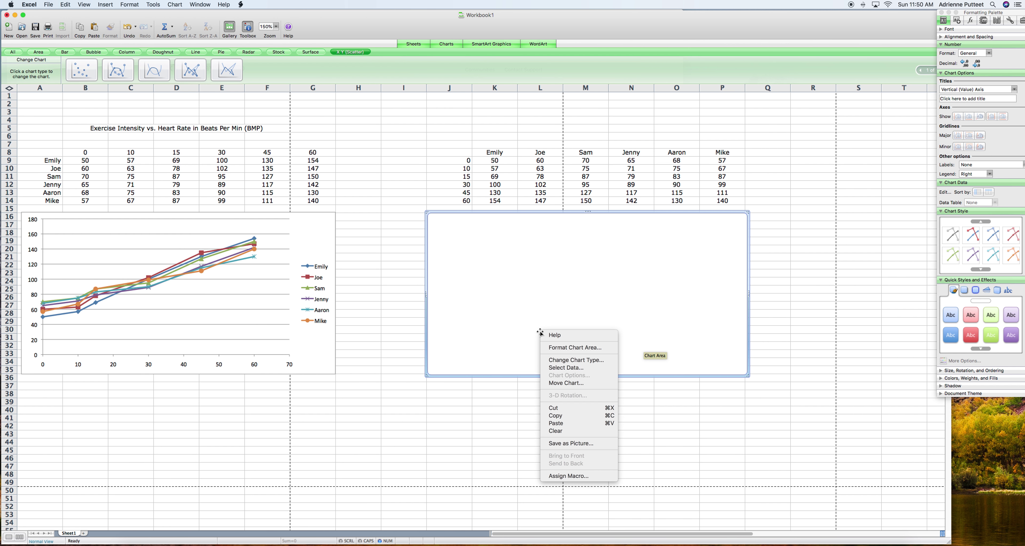
Set the right chart's data to J8:P14 and switch row/column so each person is a series.
{"action": "left_click", "coordinate": [546, 369]}
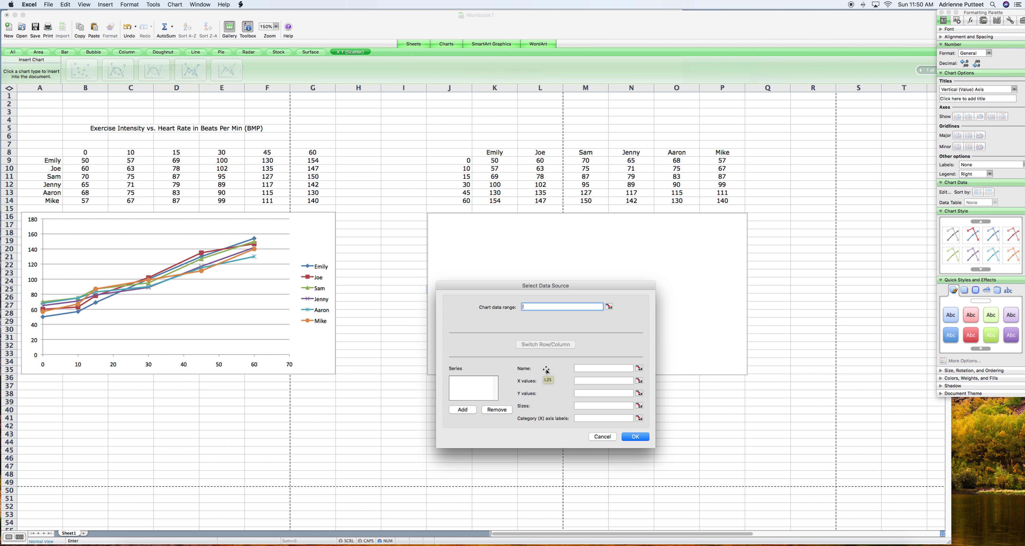
{"action": "left_click", "coordinate": [610, 306]}
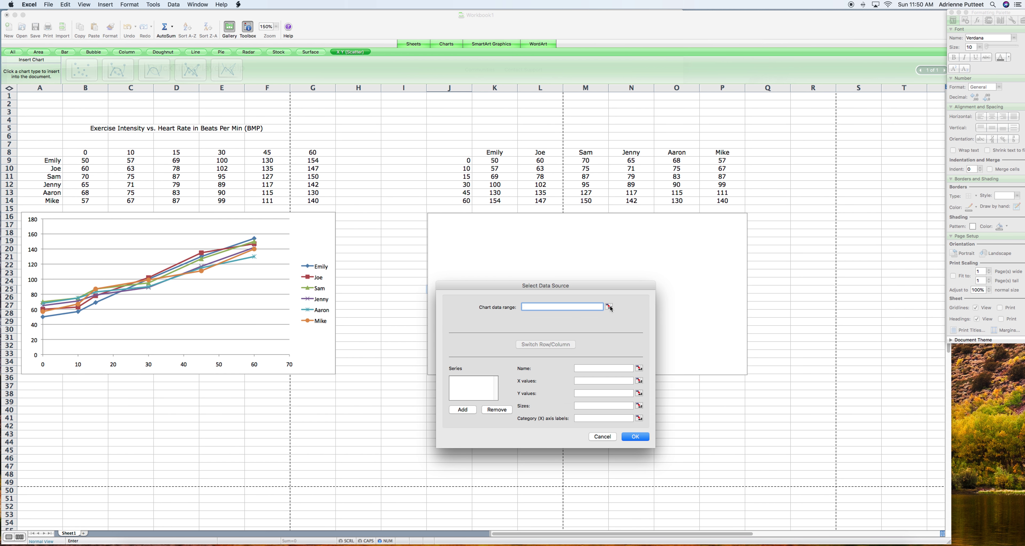
{"action": "left_click", "coordinate": [432, 156]}
{"action": "left_click_drag", "start_coordinate": [438, 155], "coordinate": [722, 202]}
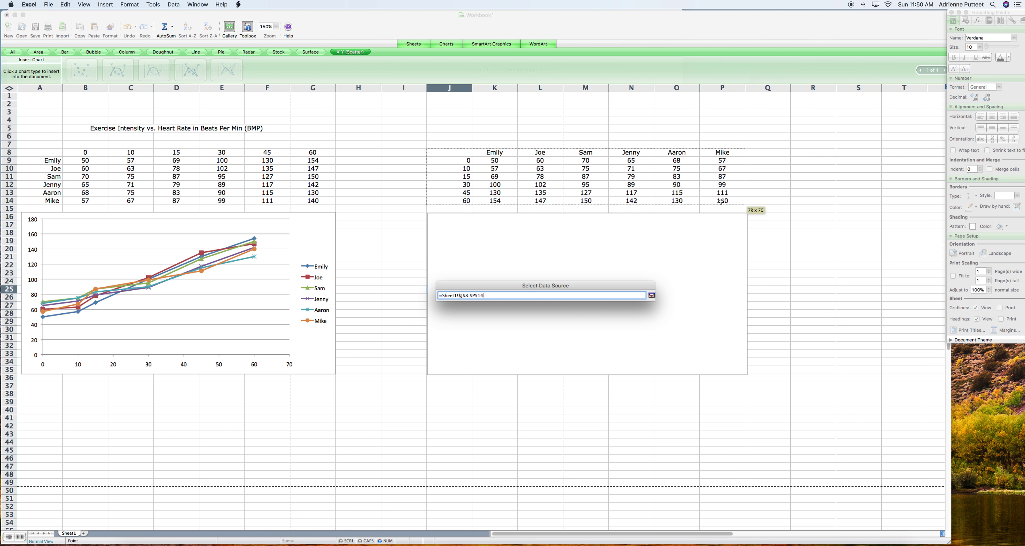
{"action": "left_click", "coordinate": [652, 296]}
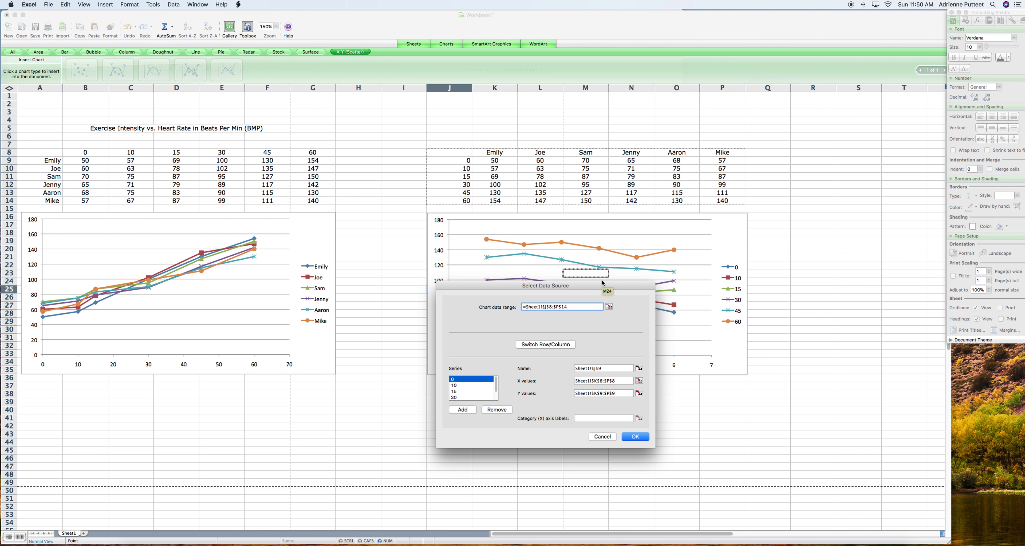
{"action": "left_click_drag", "start_coordinate": [605, 288], "coordinate": [348, 219]}
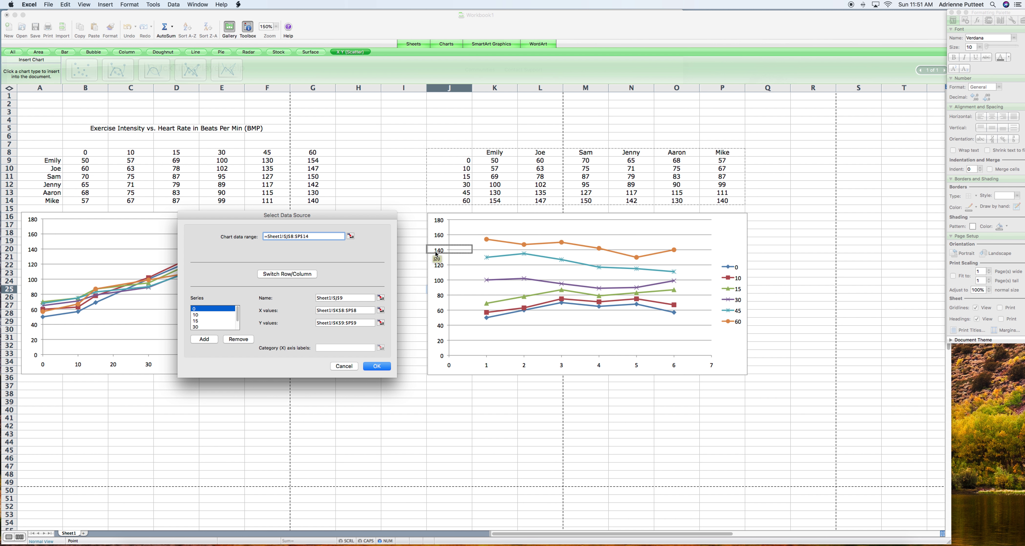
{"action": "left_click", "coordinate": [271, 278]}
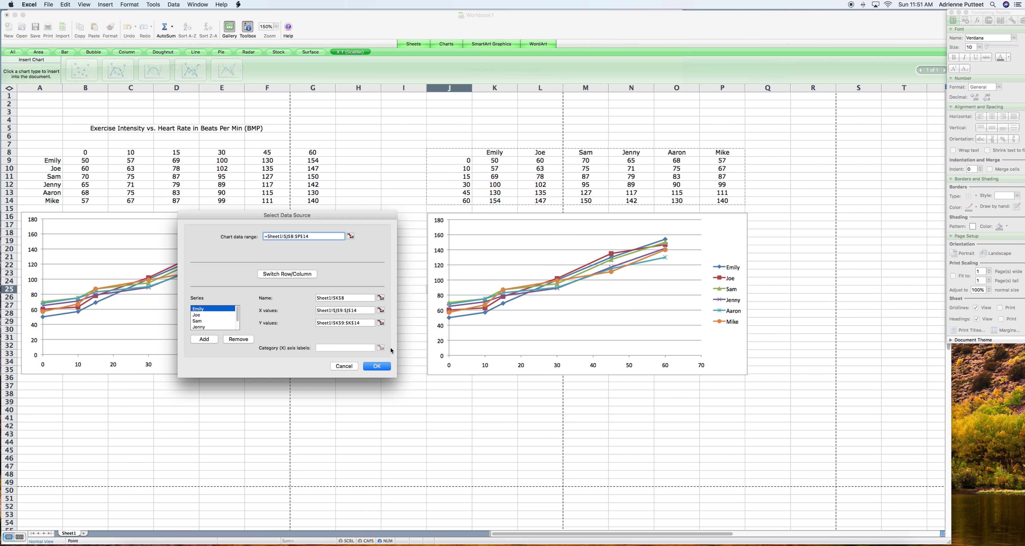
{"action": "left_click", "coordinate": [377, 366]}
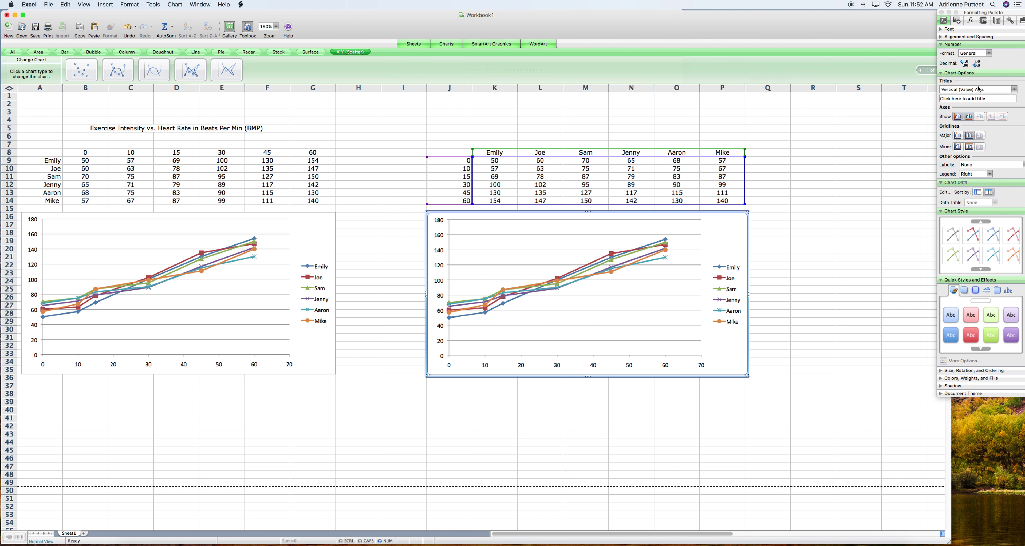
Add the chart title 'Exercise Intensity vs. Heart Rate (BPM)' to the right chart via Chart Options.
{"action": "left_click", "coordinate": [967, 90]}
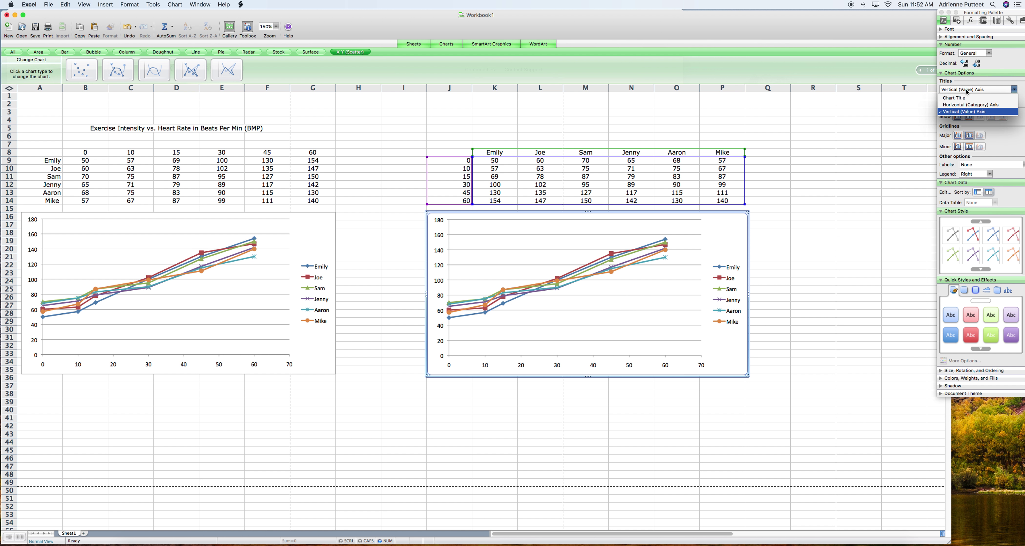
{"action": "left_click", "coordinate": [964, 100]}
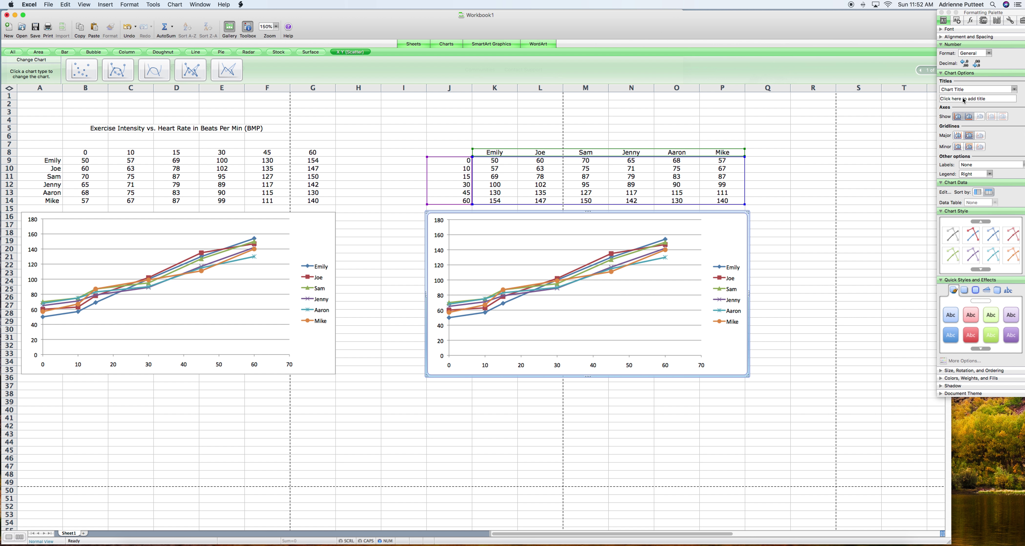
{"action": "left_click", "coordinate": [965, 101]}
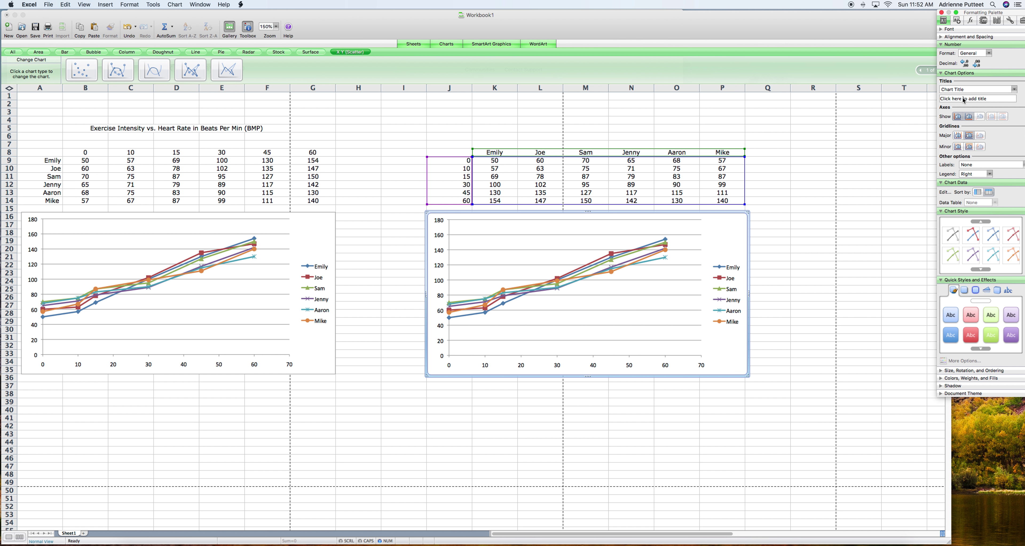
{"action": "left_click", "coordinate": [993, 99]}
{"action": "type", "text": "Exercise"}
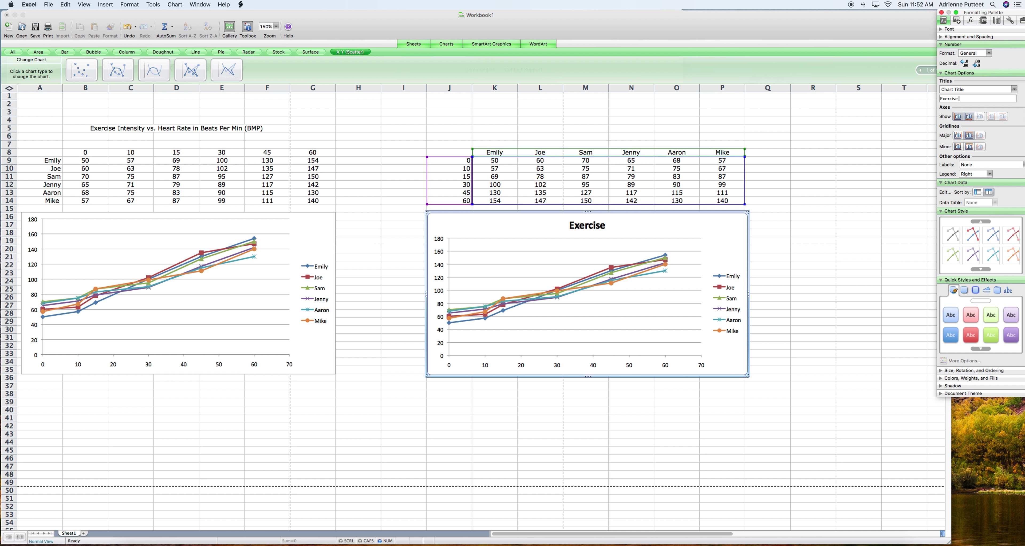
{"action": "type", "text": " Intensity vs. He"}
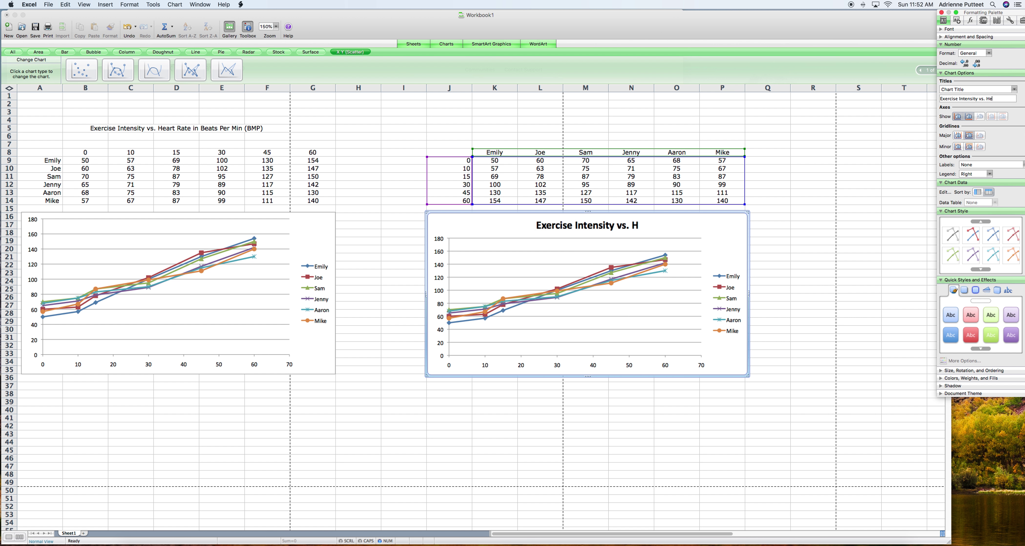
{"action": "type", "text": "art Rate"}
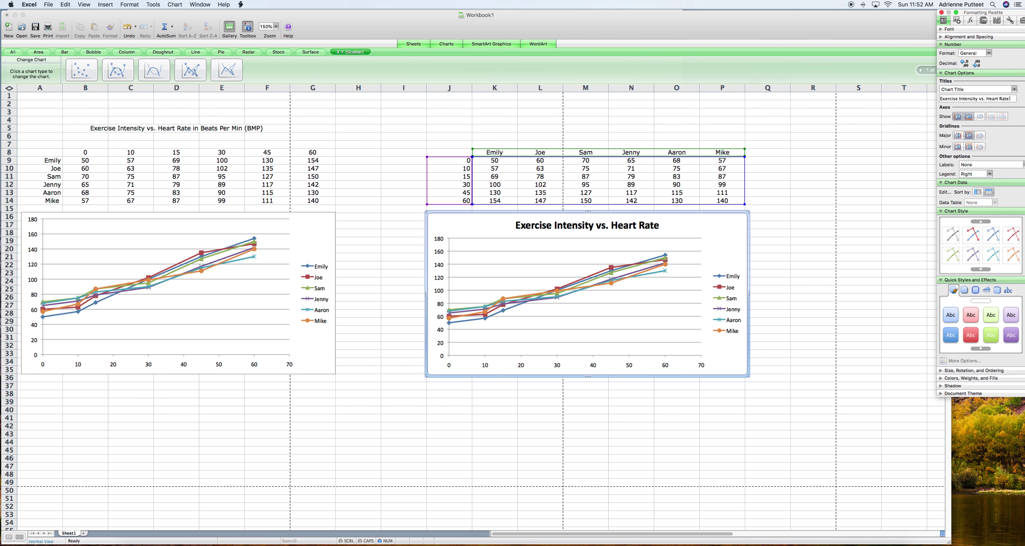
{"action": "type", "text": " (BPM)"}
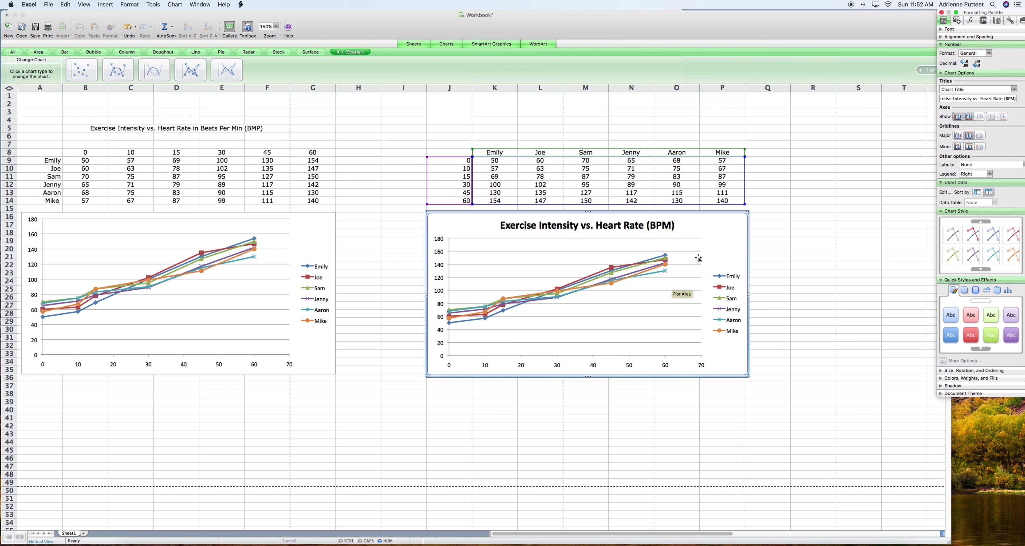
Title the horizontal axis 'Steps Per Minute'.
{"action": "left_click", "coordinate": [960, 91]}
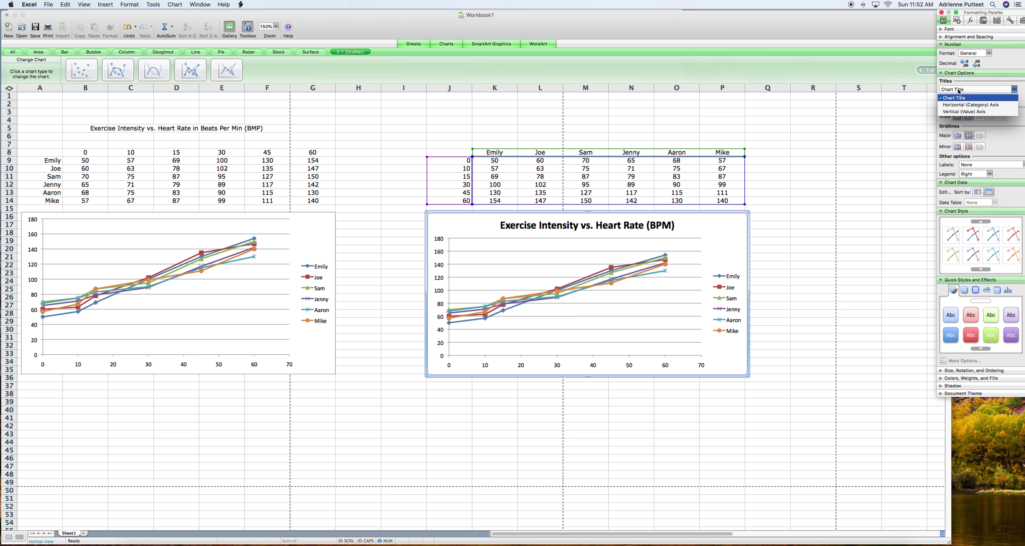
{"action": "left_click", "coordinate": [955, 100]}
{"action": "left_click", "coordinate": [962, 99]}
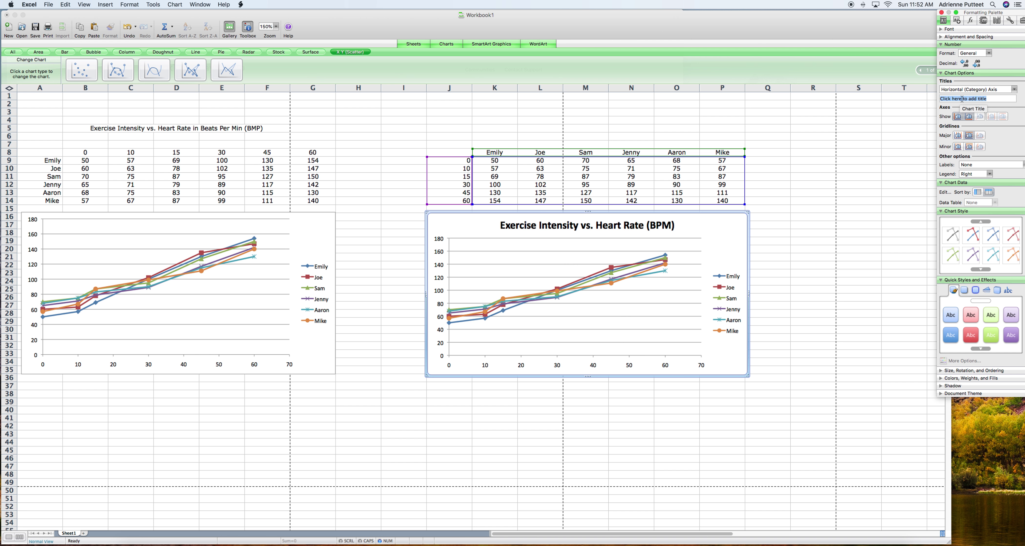
{"action": "type", "text": "St"}
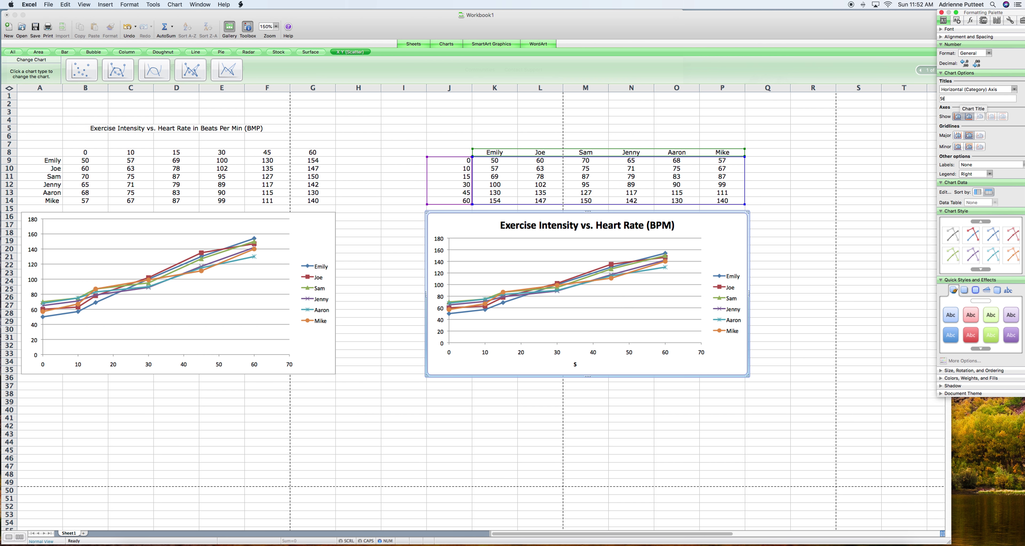
{"action": "type", "text": "eps Per Minute"}
Title the vertical axis 'Heart Rate (BPM)' and deselect the chart.
{"action": "left_click", "coordinate": [970, 91]}
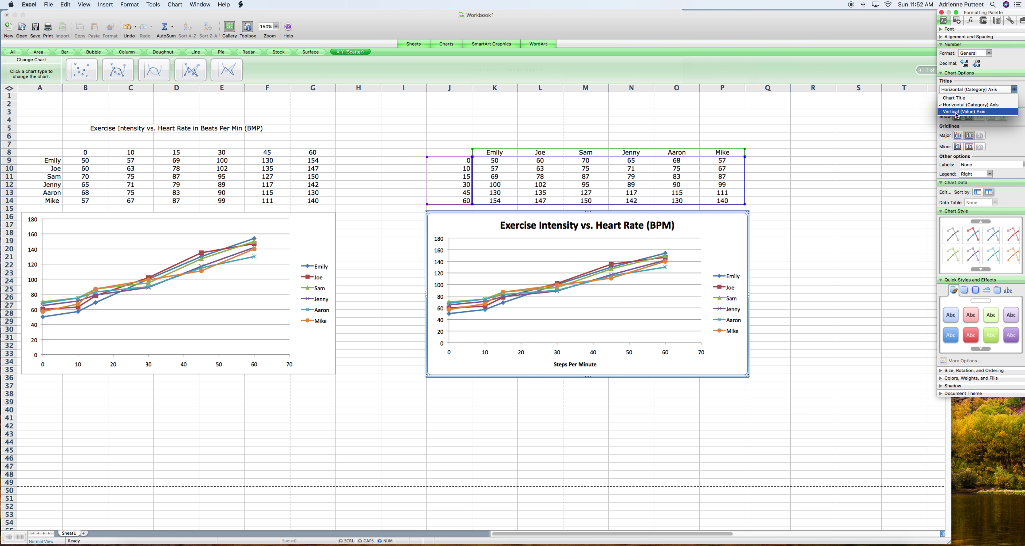
{"action": "left_click", "coordinate": [957, 113]}
{"action": "left_click", "coordinate": [968, 98]}
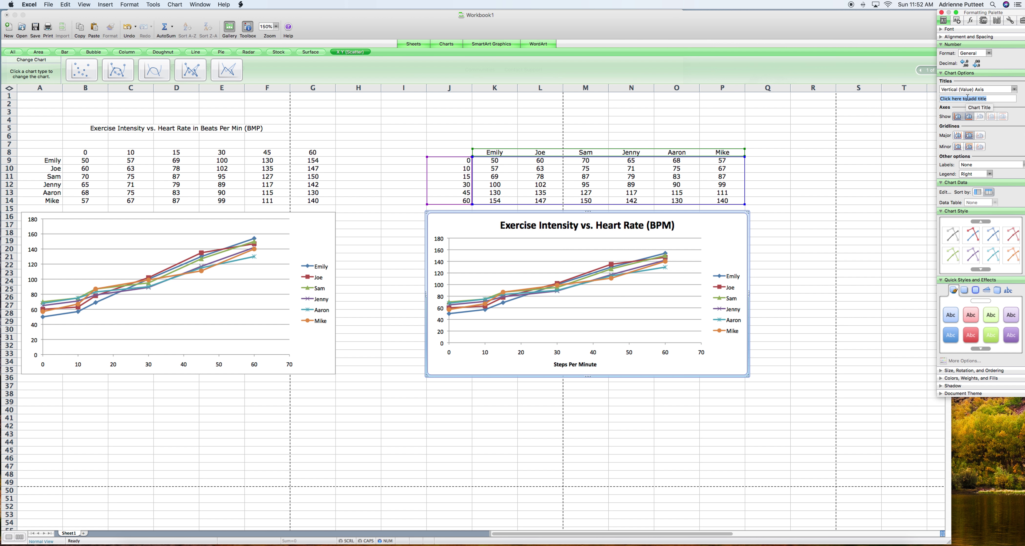
{"action": "type", "text": "H"}
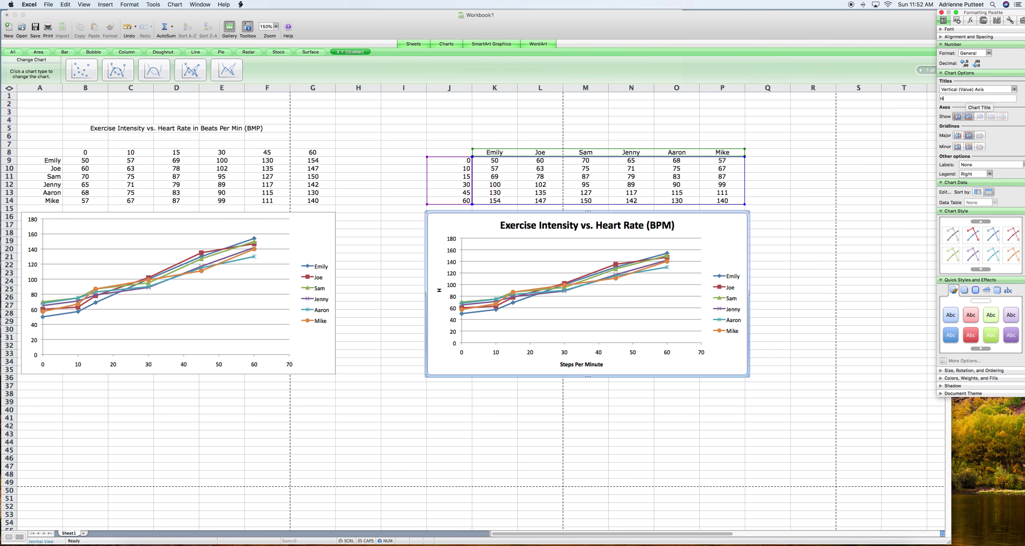
{"action": "type", "text": "eart Rate (BPM)"}
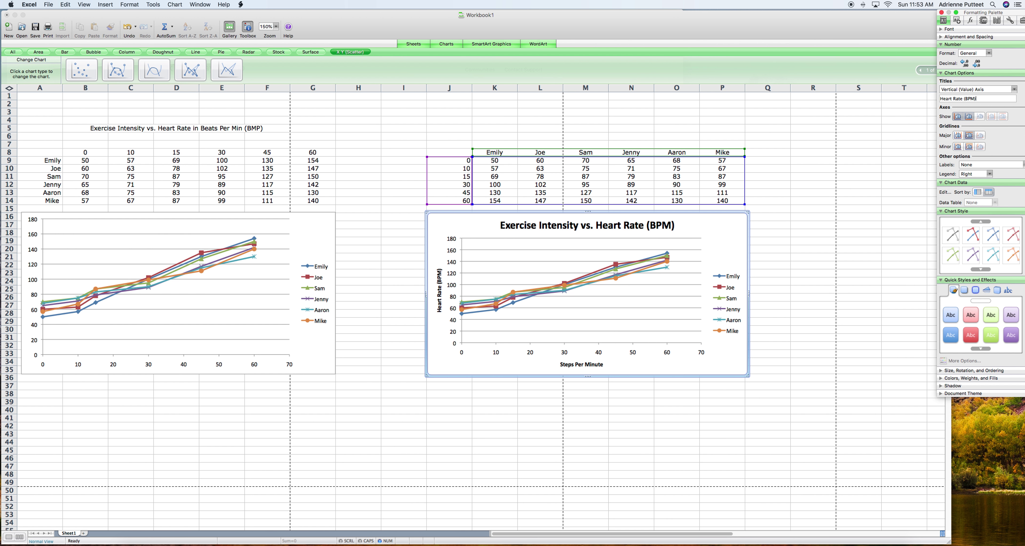
{"action": "left_click", "coordinate": [610, 440]}
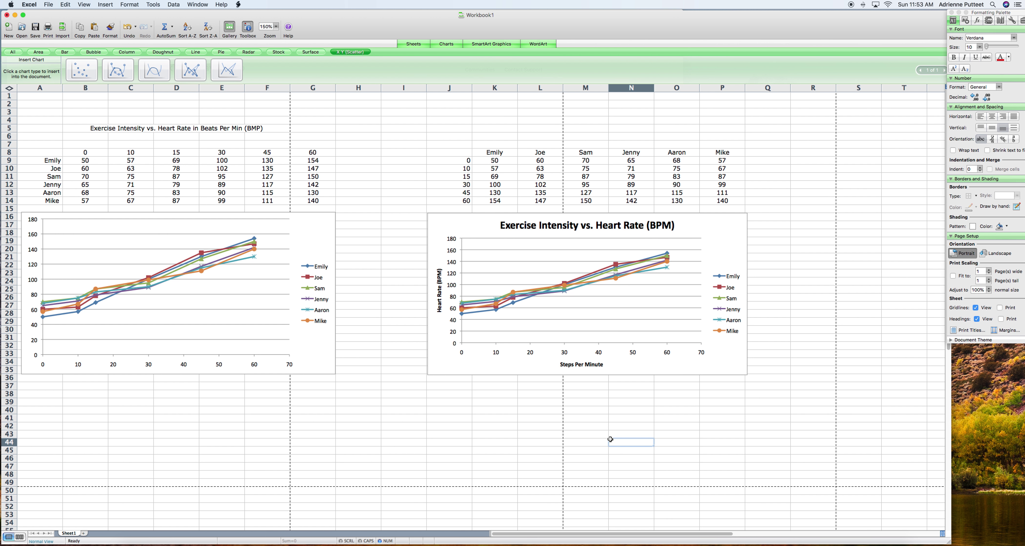